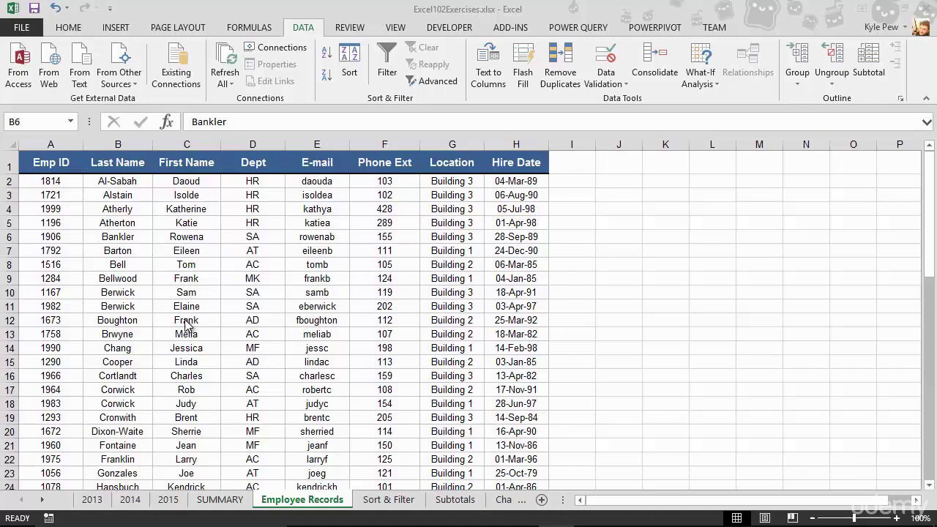
Step: Select cell D11 inside the Employee Records table
click(261, 306)
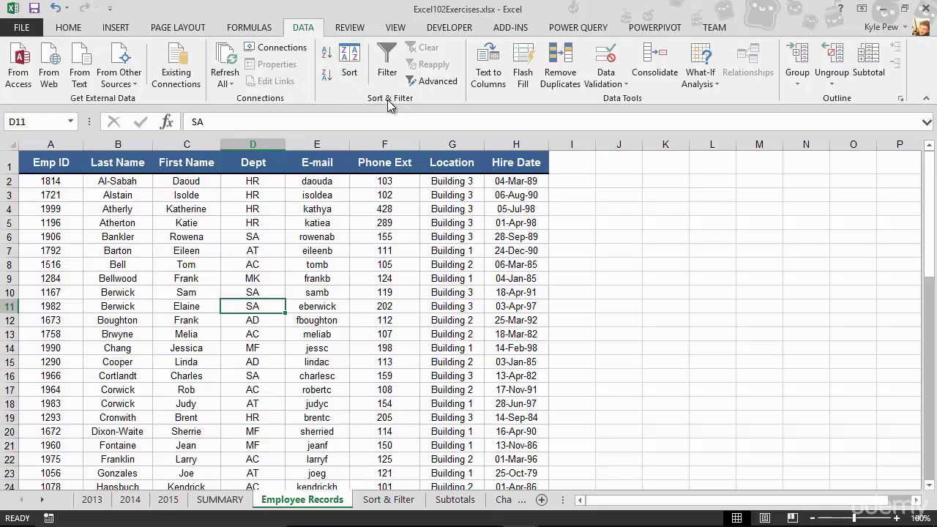
click(350, 78)
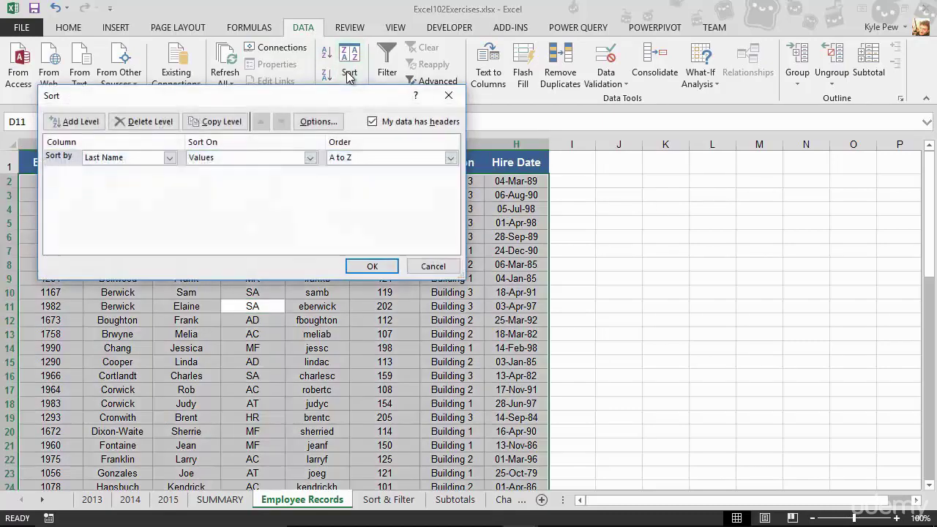
mouse_move(254, 100)
mouse_down()
mouse_move(235, 90)
mouse_move(366, 140)
mouse_up()
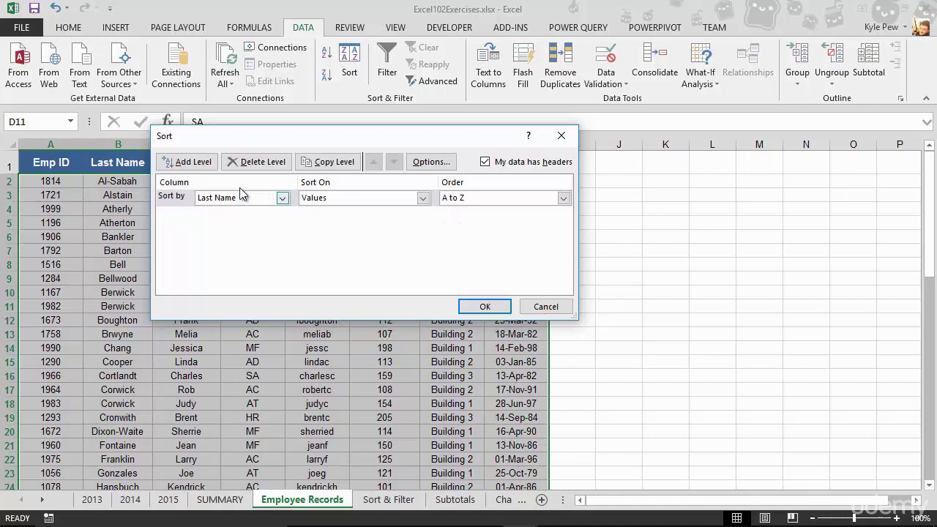
Step: Add a second sort level on First Name A to Z and apply the sort
click(183, 162)
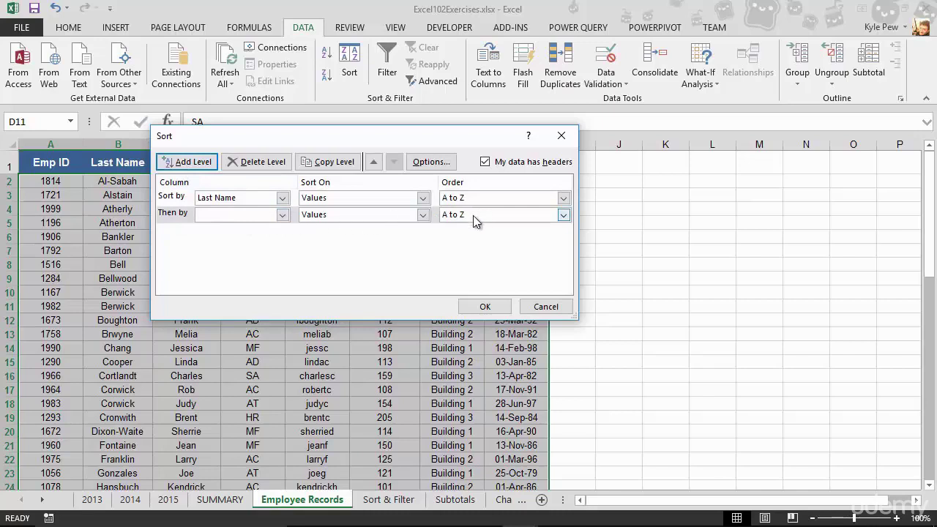
click(282, 217)
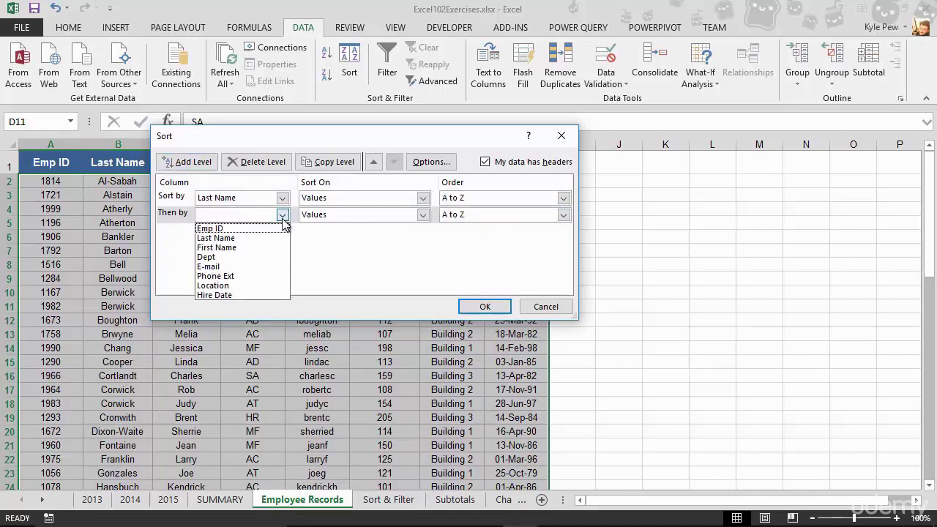
click(235, 248)
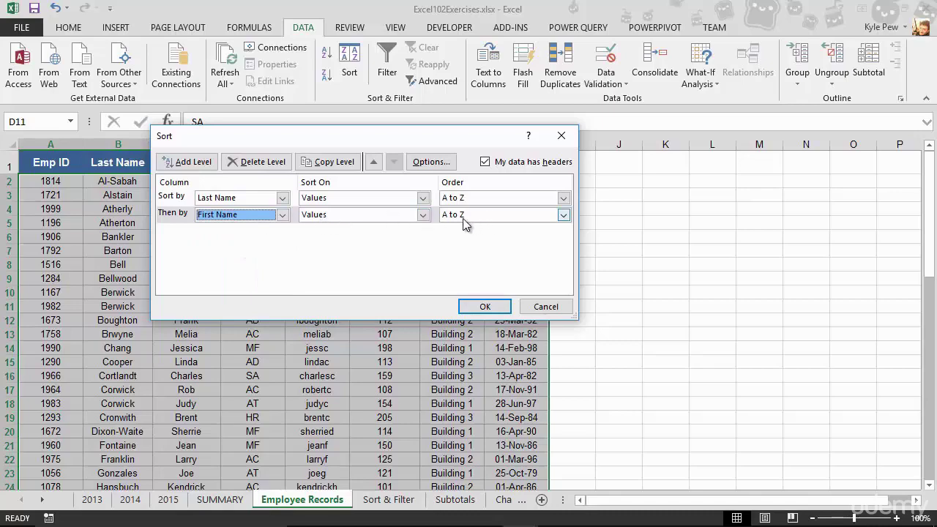
click(474, 309)
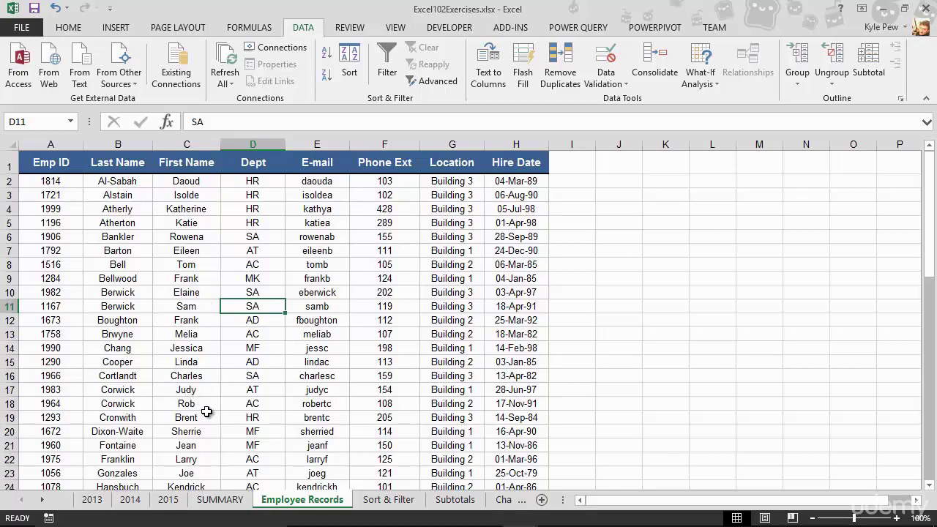
scroll(208, 411, down, 3)
scroll(207, 411, down, 2)
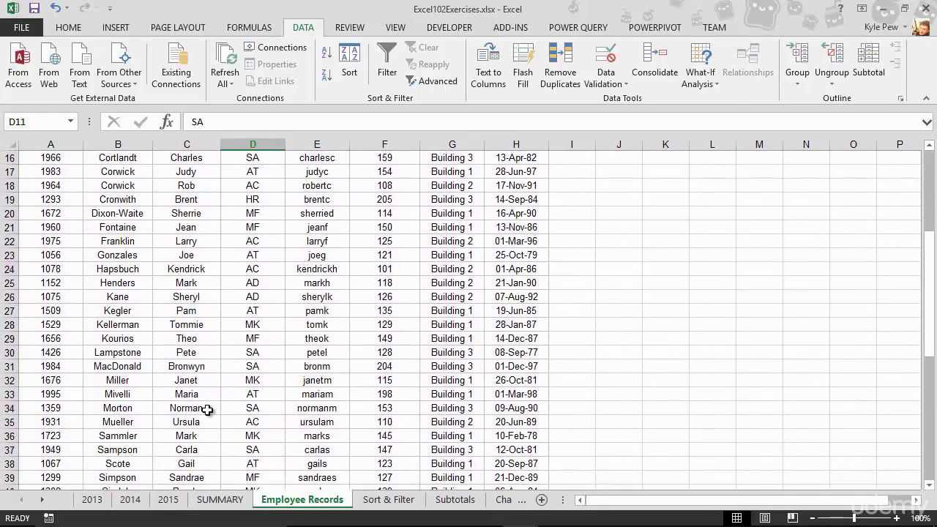
scroll(208, 411, down, 1)
scroll(208, 410, down, 1)
scroll(145, 397, down, 1)
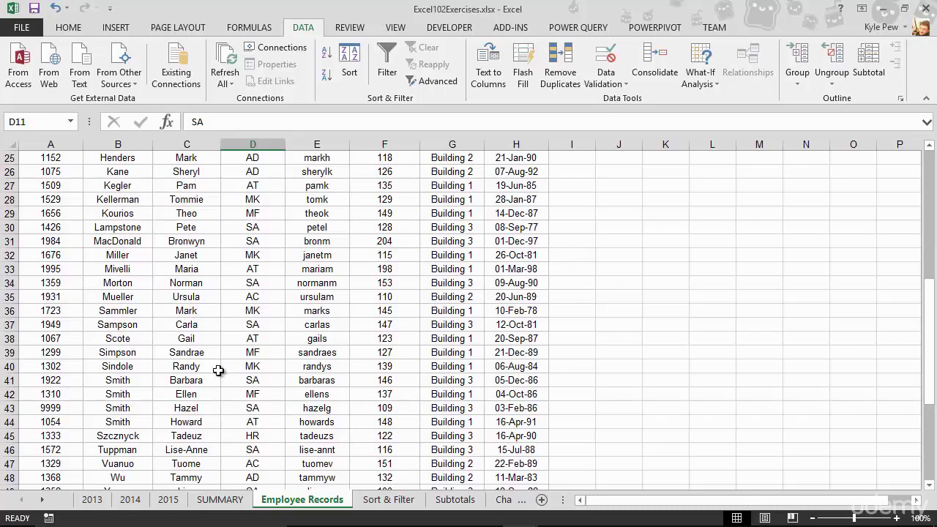
Step: Reopen the Sort dialog from a table cell and move it left to review both levels
drag(252, 285, 253, 297)
click(279, 241)
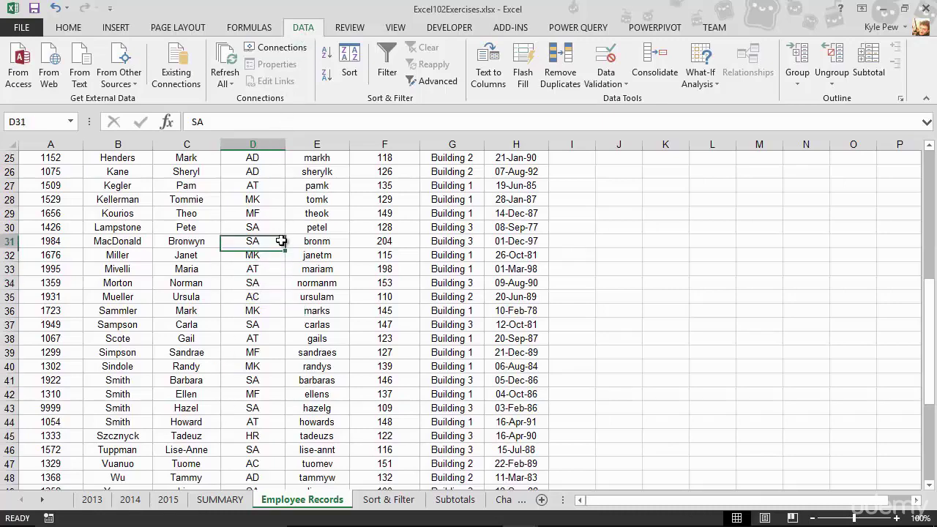
click(350, 68)
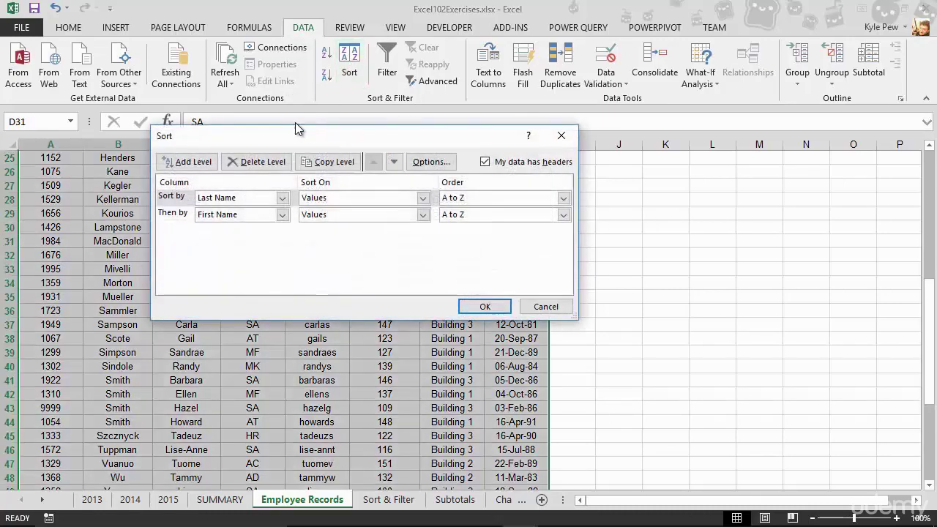
drag(284, 132, 203, 132)
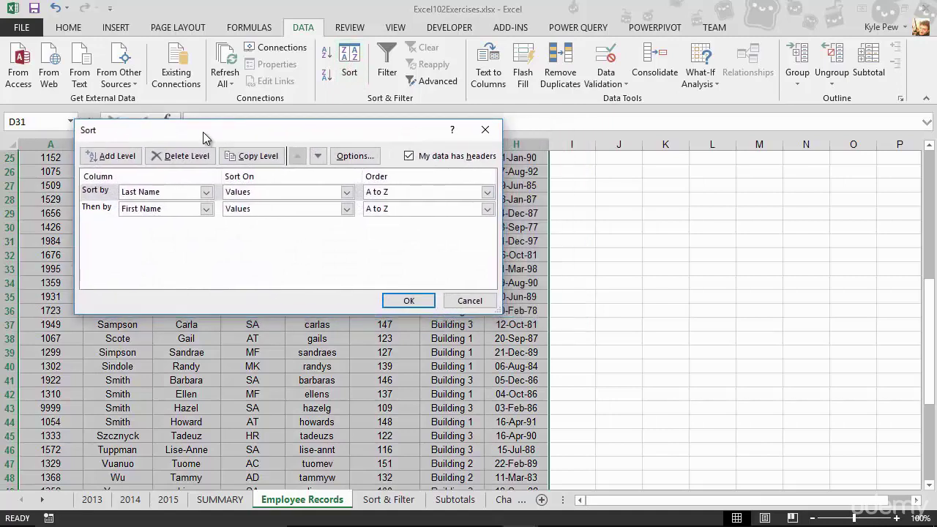